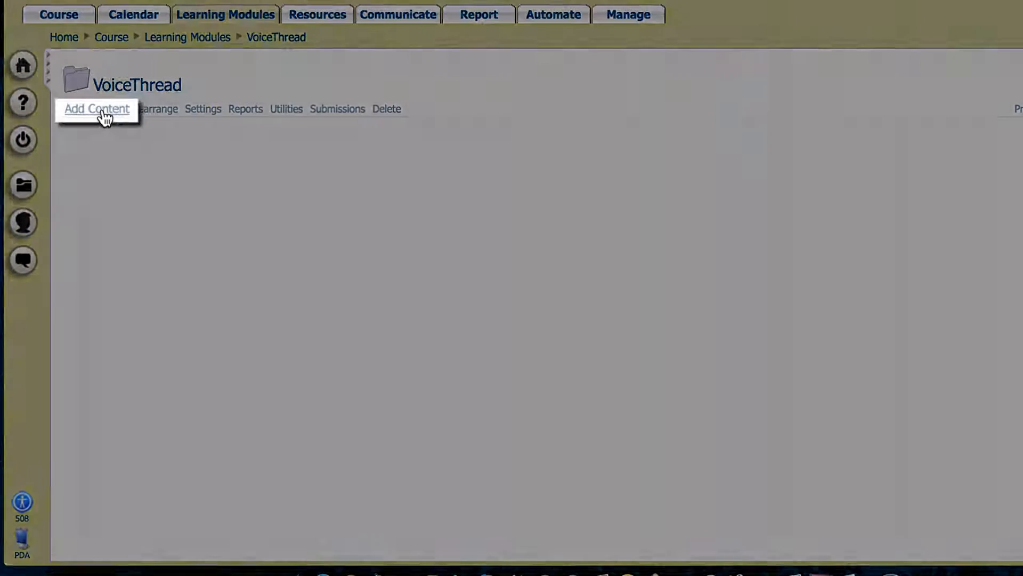
# - Add an external tool item titled "Assignment #1" to the VoiceThread module, with VoiceThread V2 as the tool provider
pyautogui.click(101, 109)
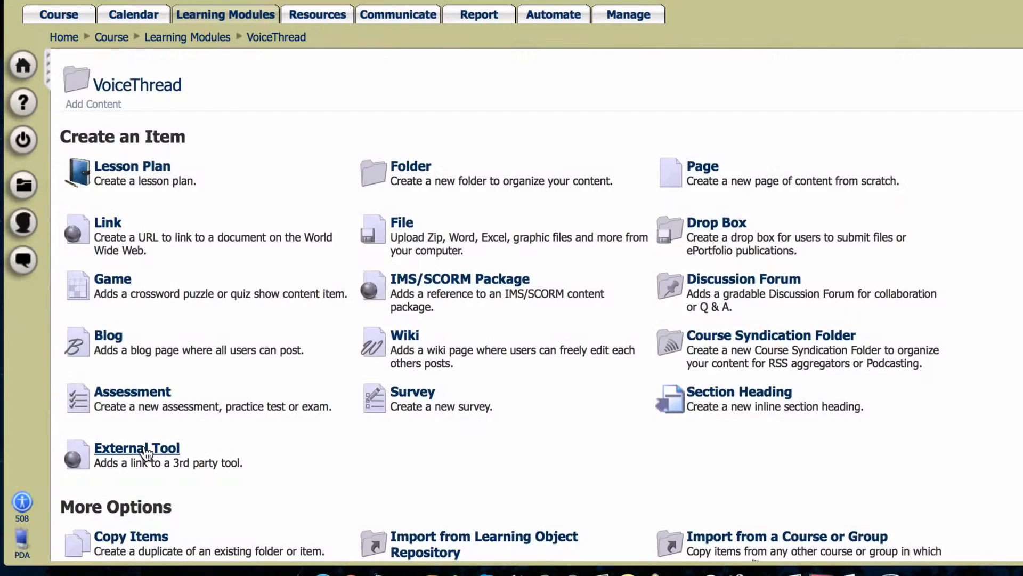
pyautogui.click(139, 449)
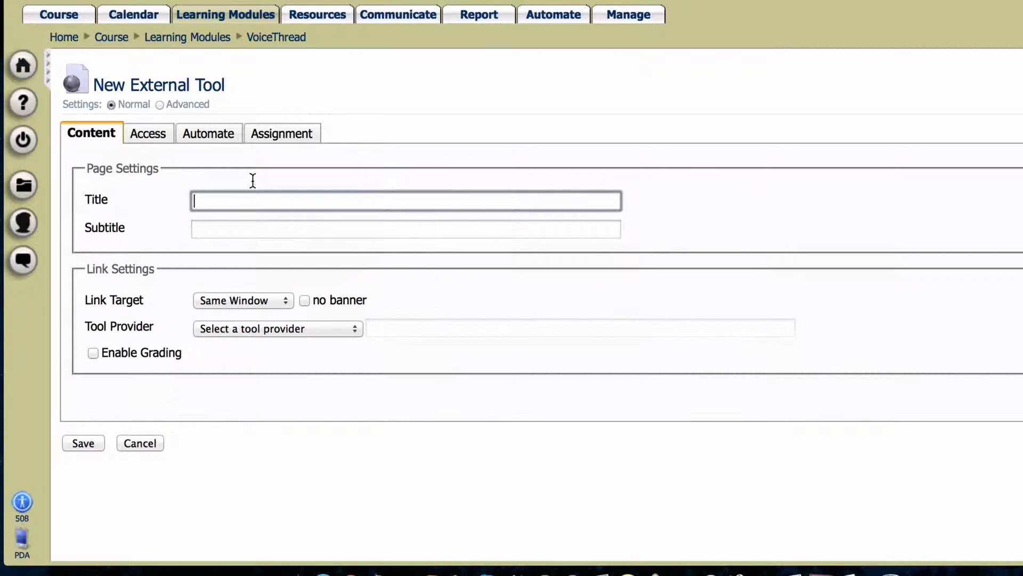
pyautogui.click(231, 198)
pyautogui.write('Ass')
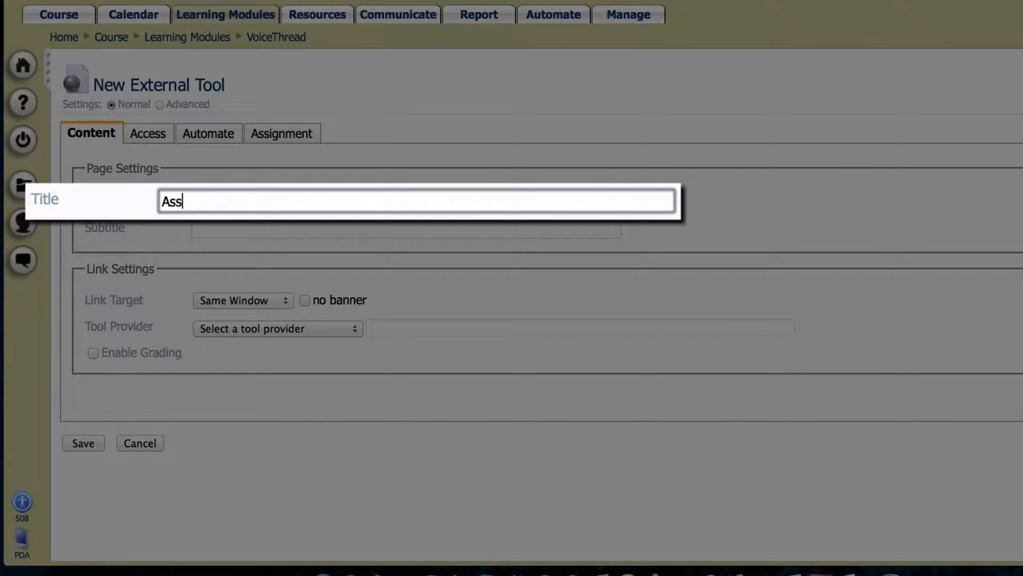
pyautogui.write('ignment #1')
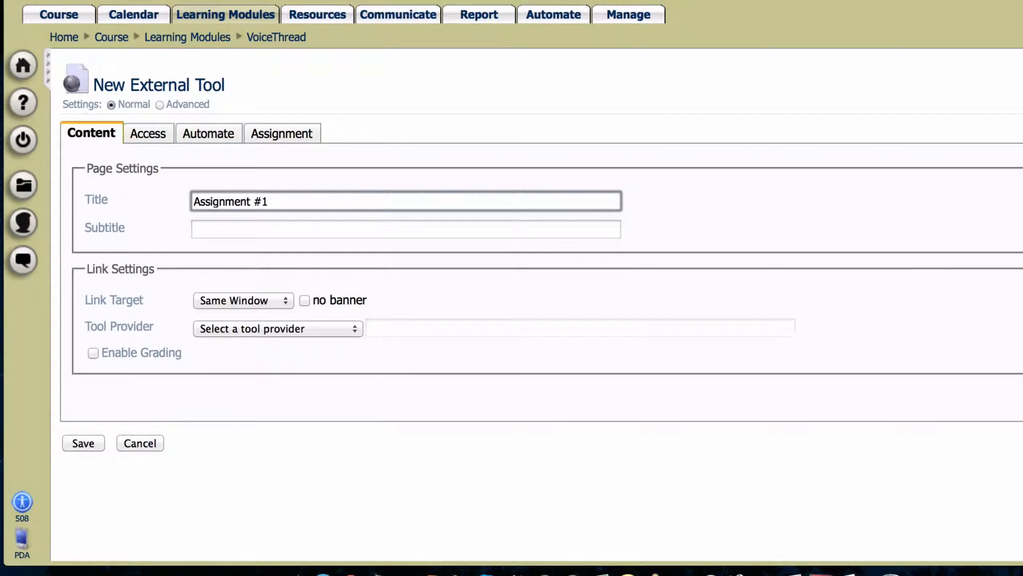
pyautogui.click(264, 328)
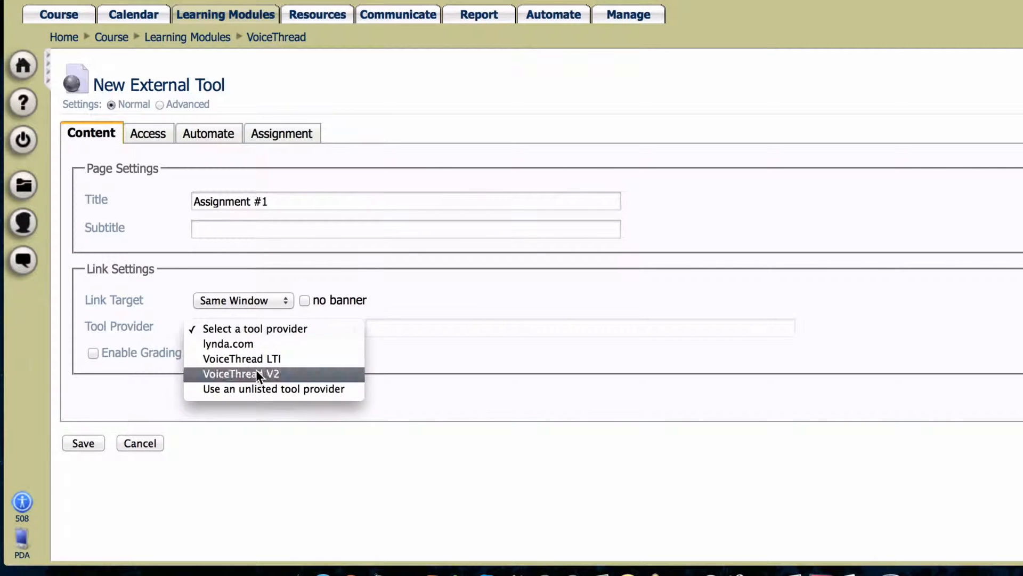
pyautogui.click(256, 371)
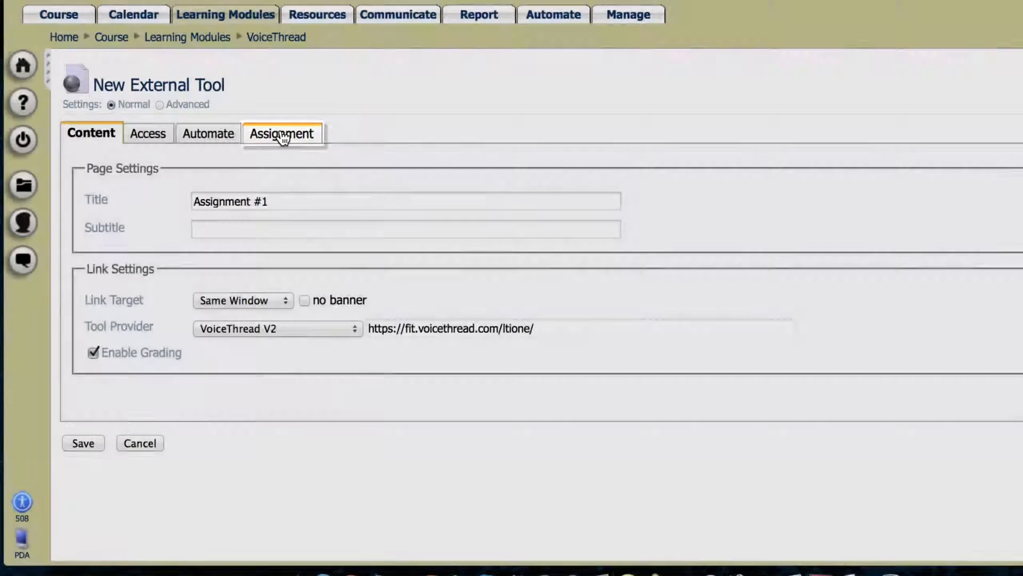
# - Link the external tool to the VoiceThread Module 3 gradebook assignment and save it
pyautogui.click(282, 136)
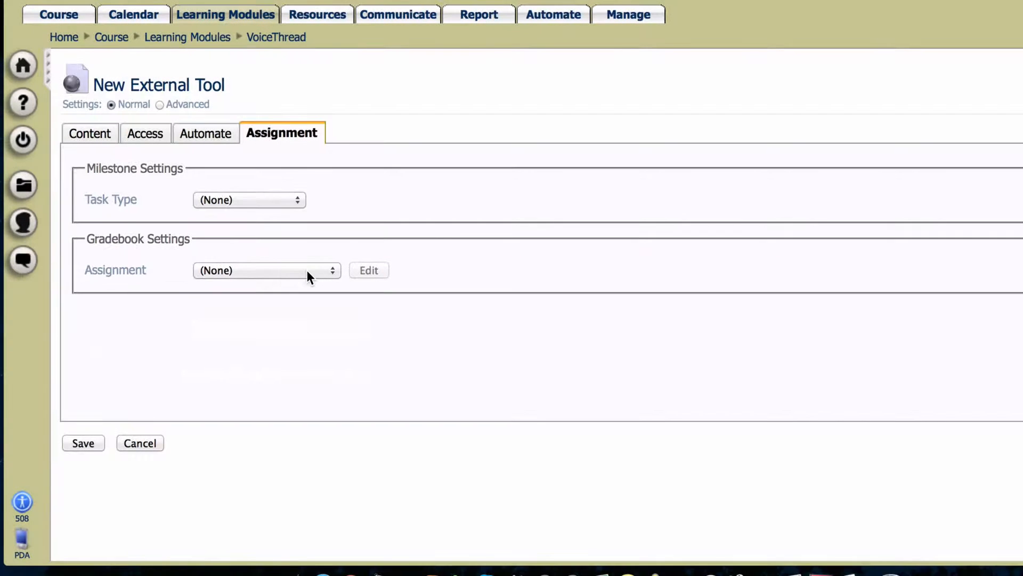
pyautogui.click(306, 270)
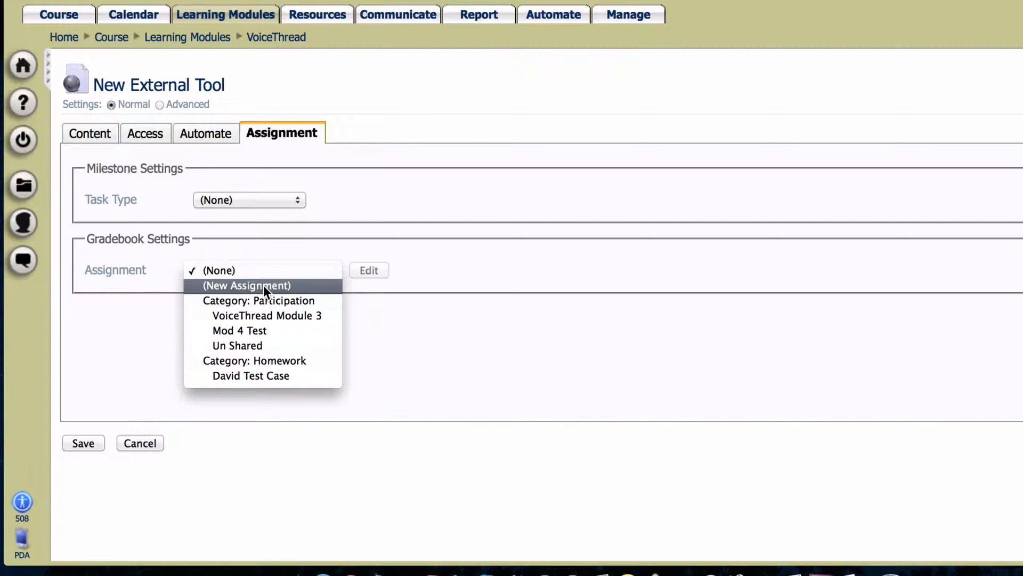
pyautogui.click(264, 315)
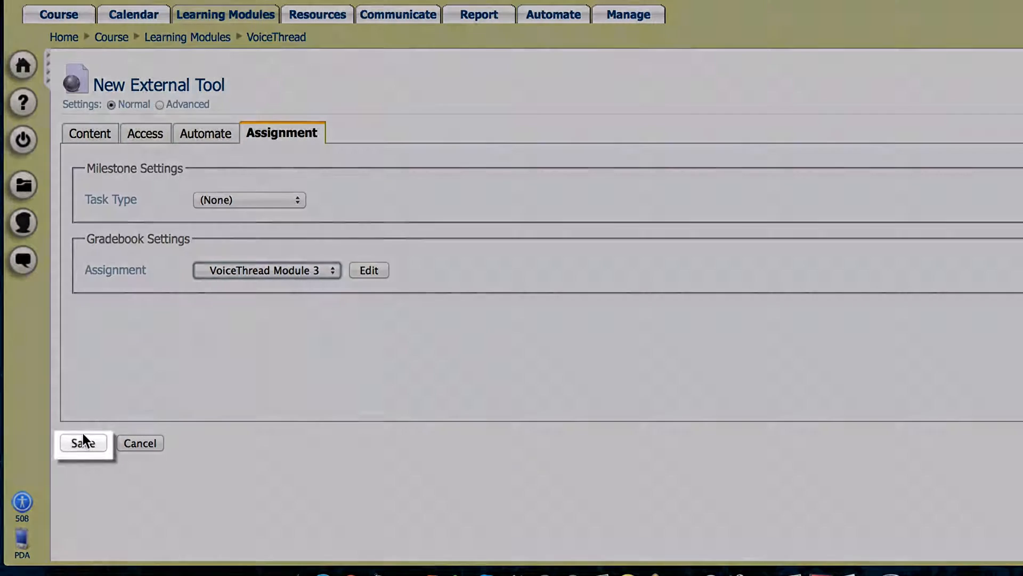
pyautogui.click(83, 441)
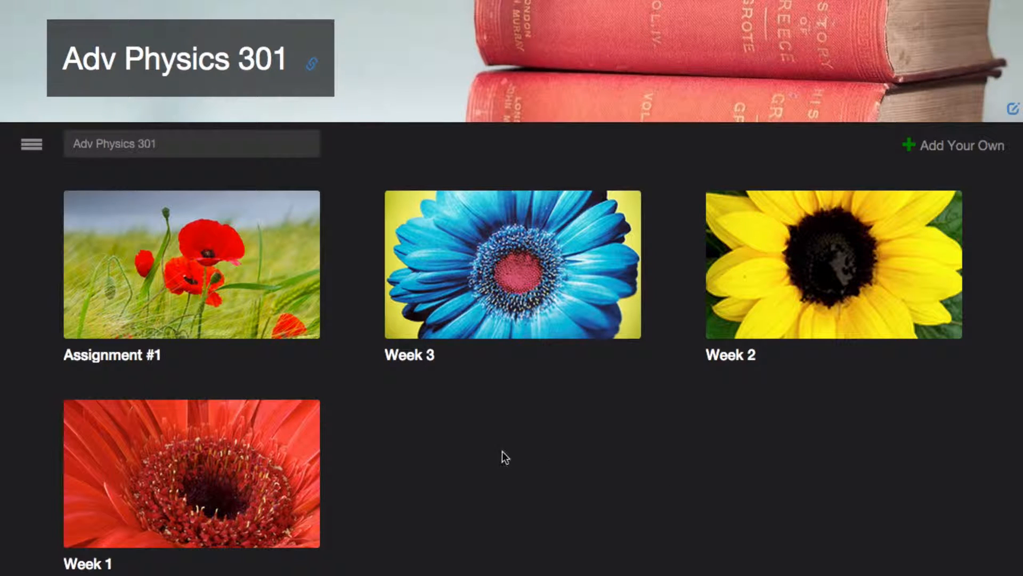
# - Examine the Adv Physics 301 course page: the Assignment #1 details, the options for adding a VoiceThread, and the search and sort controls
pyautogui.moveTo(269, 292)
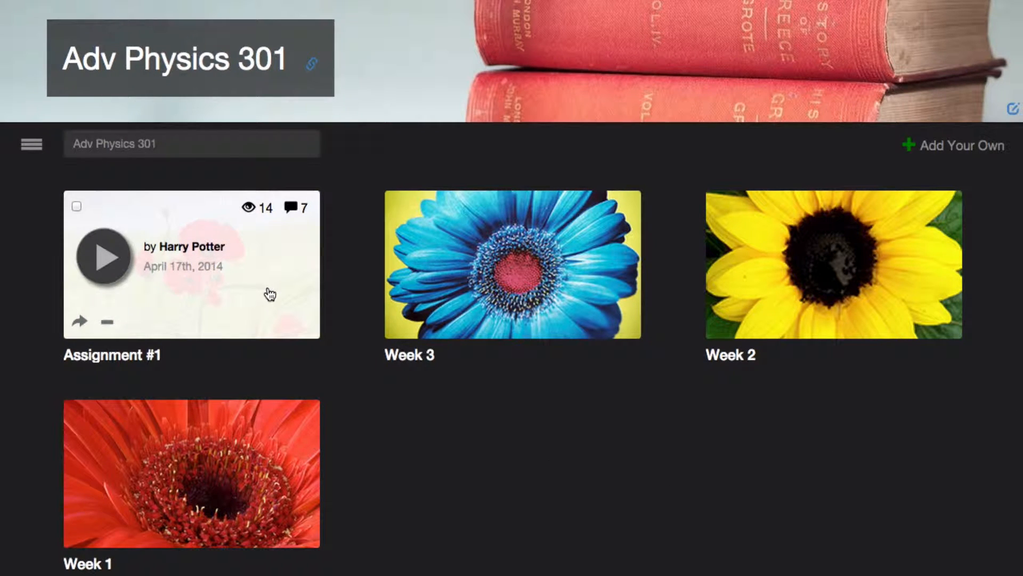
pyautogui.click(995, 155)
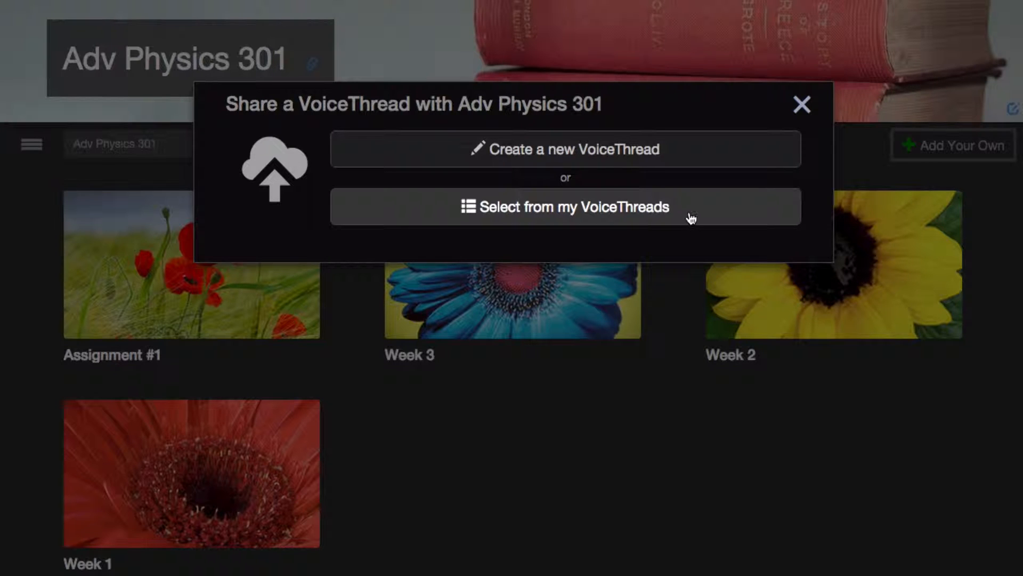
pyautogui.click(804, 106)
pyautogui.click(227, 141)
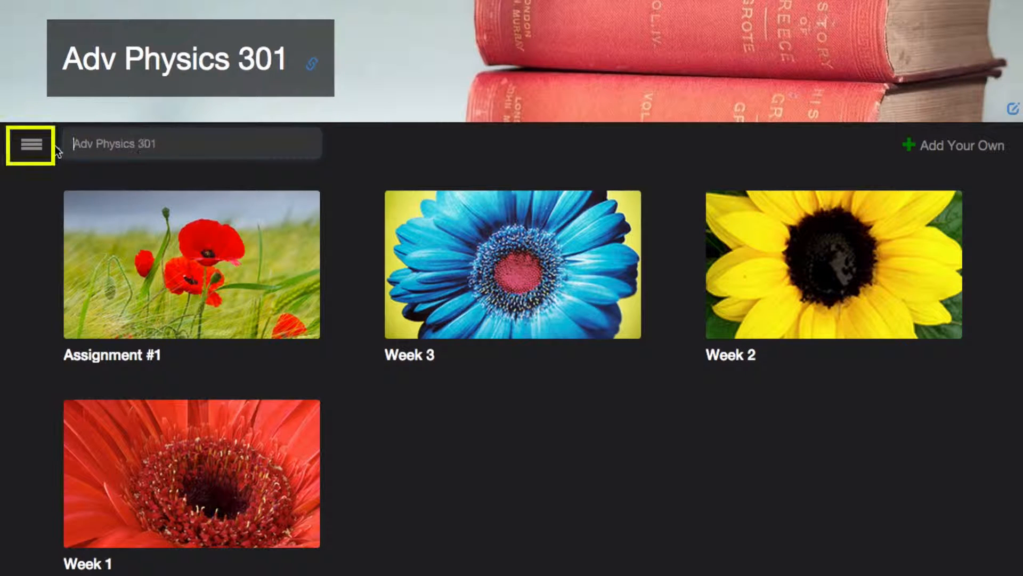
pyautogui.click(37, 151)
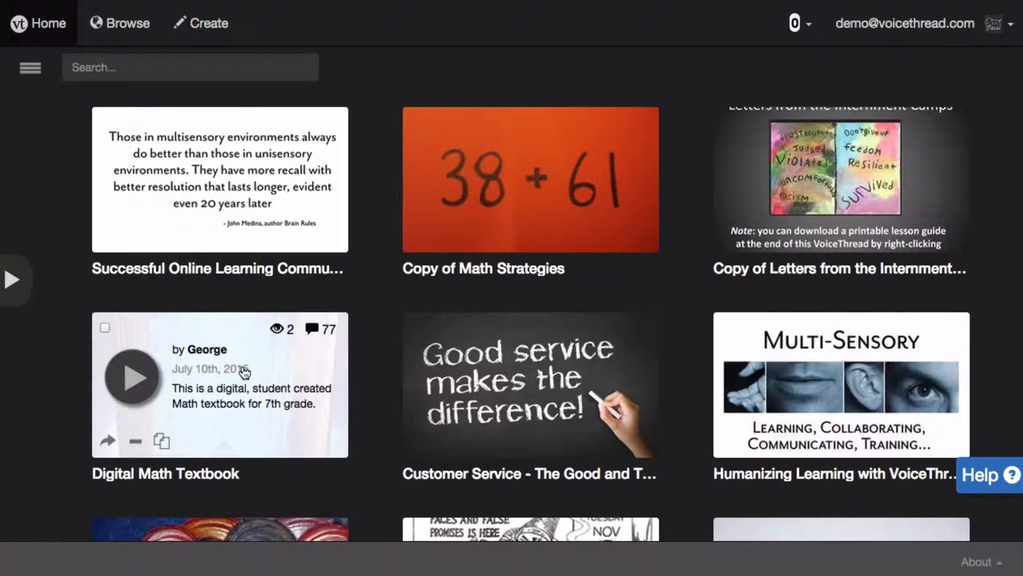
# - Show the groups list on the VoiceThread home page and view the Behavioral Econ for Art Majors group
pyautogui.scroll(-1, 81, 305)
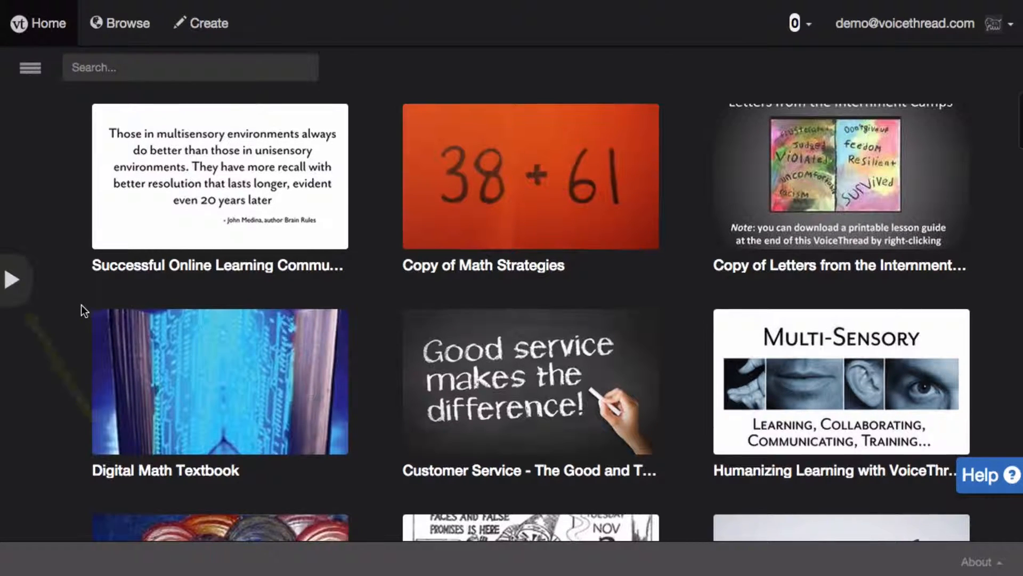
pyautogui.click(16, 289)
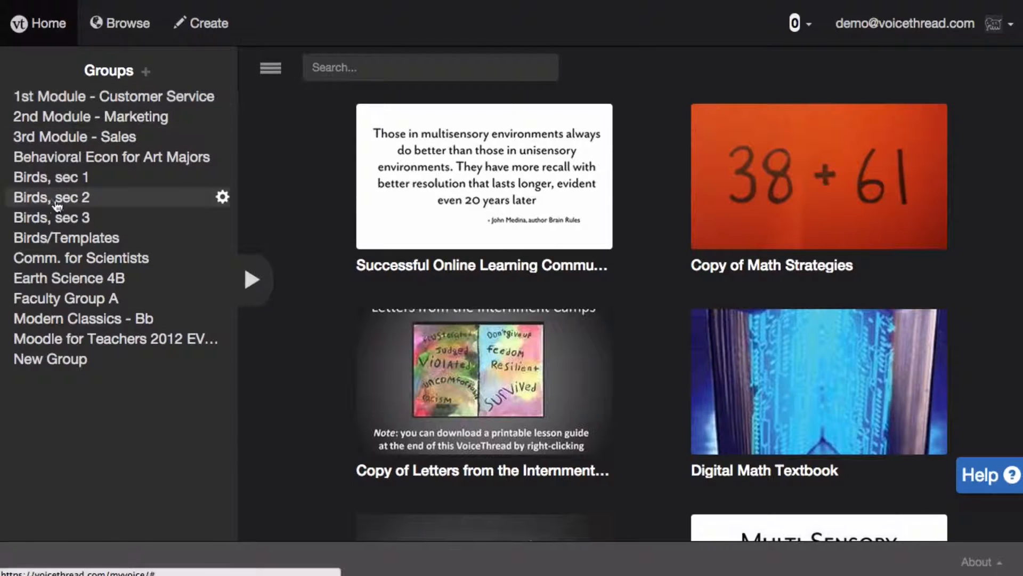
pyautogui.click(55, 159)
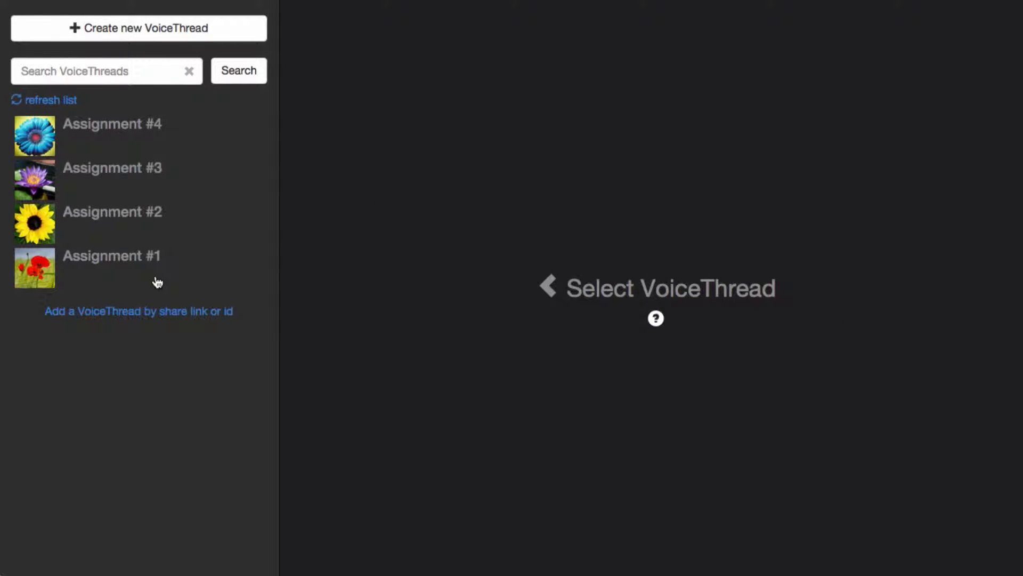
# - View Assignment #1's sharing details, and create a new VoiceThread titled "Assignment #5" from the sunflower image
pyautogui.click(36, 274)
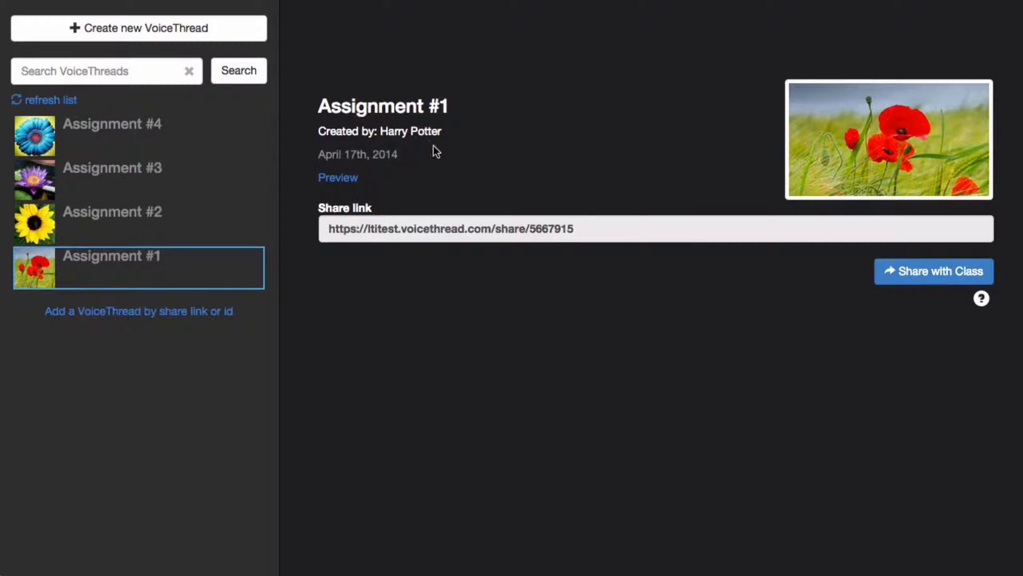
pyautogui.click(219, 38)
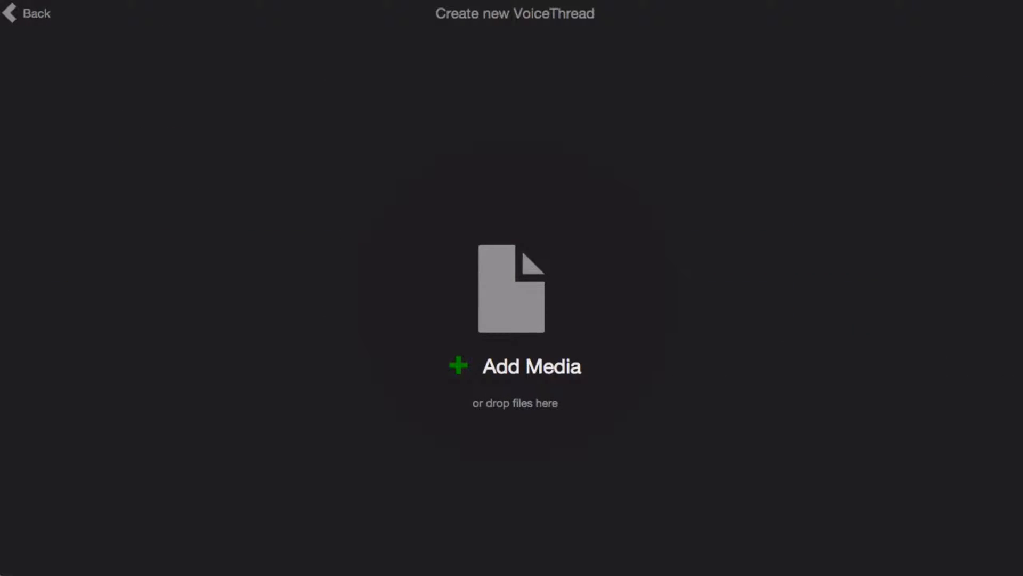
pyautogui.moveTo(1022, 224); pyautogui.dragTo(584, 258)
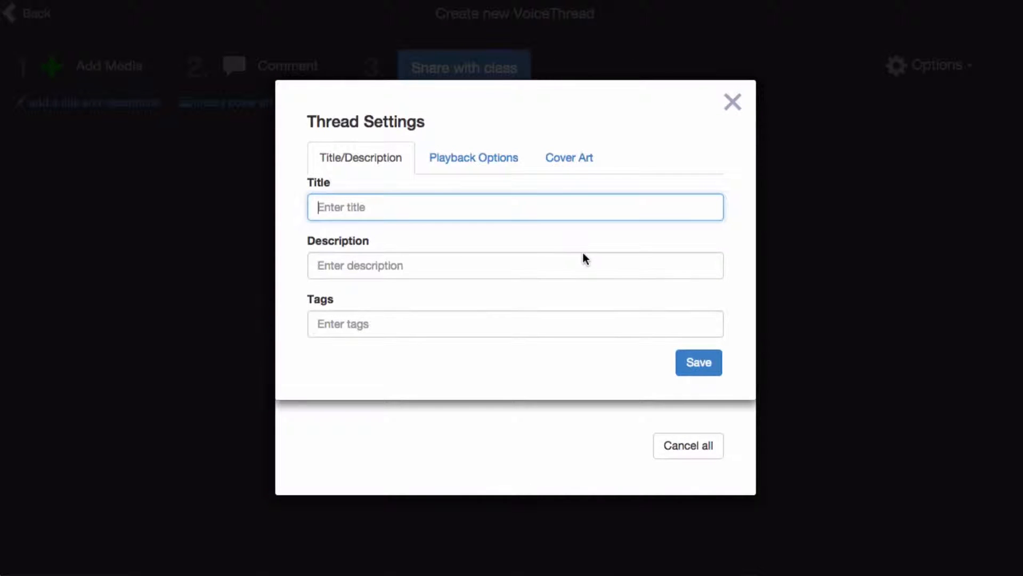
pyautogui.write('Assignment #5')
pyautogui.click(698, 362)
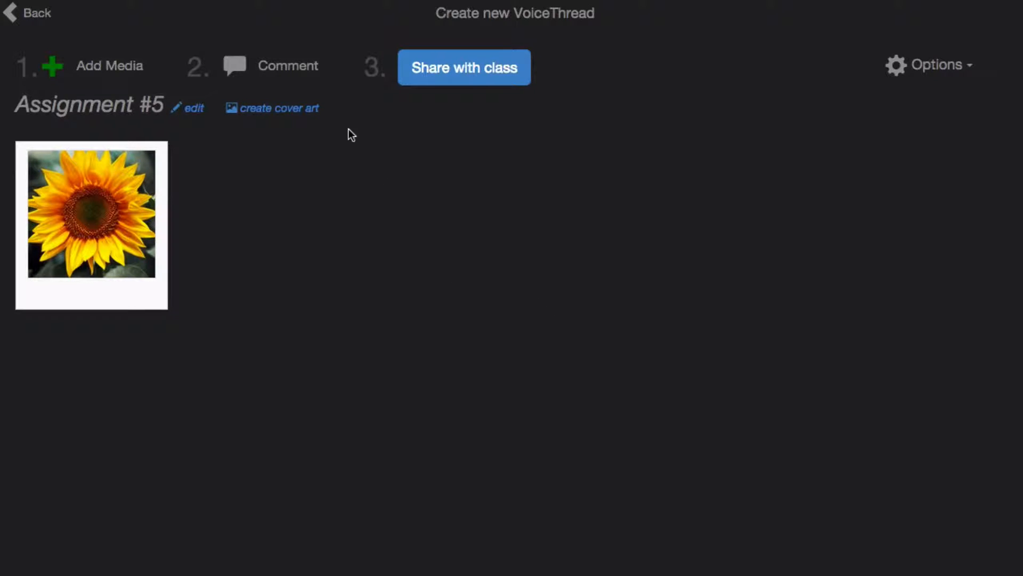
# - Check the commenting options on the Assignment #5 slide and close the player
pyautogui.click(272, 79)
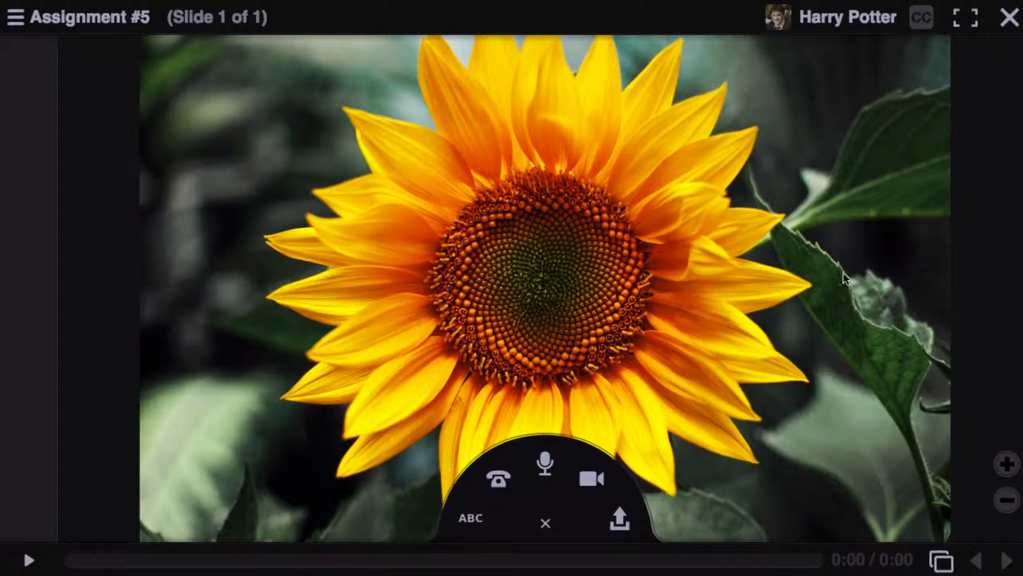
pyautogui.click(1009, 22)
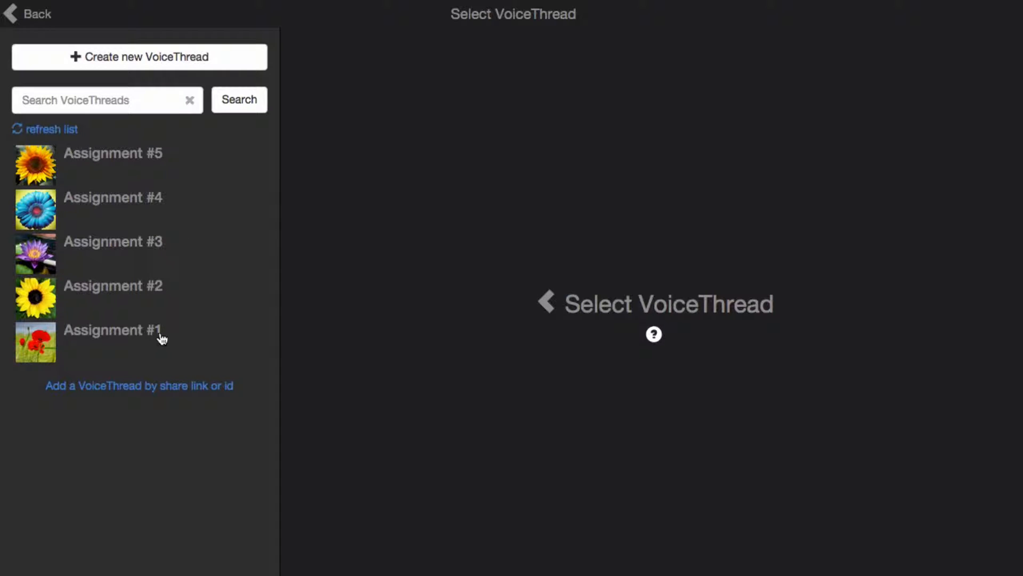
# - Describe Assignment #1 as "Record 2 comments telling me how you would have changed the composition of this photograph." and require 2 comments
pyautogui.click(102, 339)
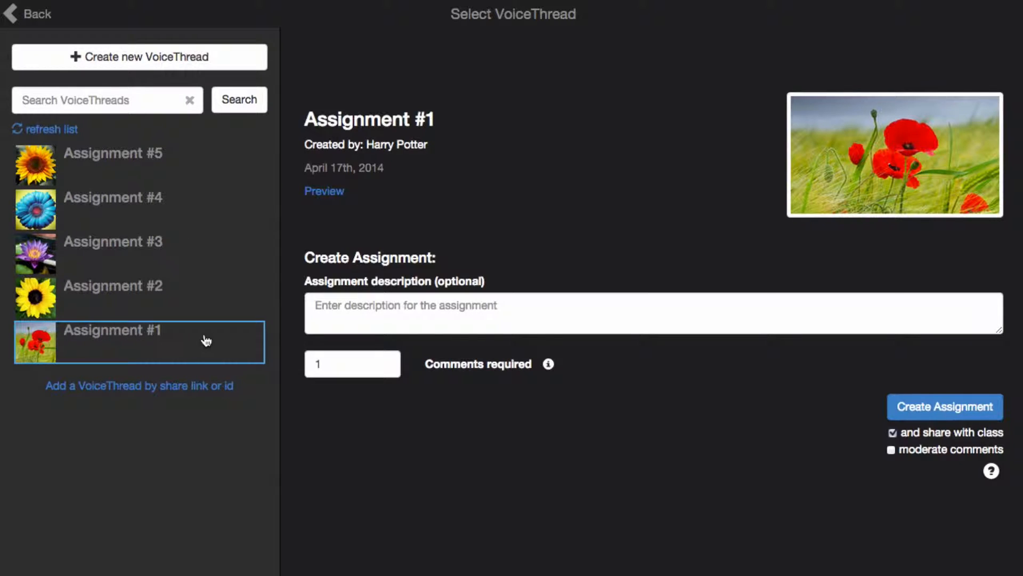
pyautogui.click(331, 316)
pyautogui.write('Record 2 comments telling me how you would have changed the composition of this photograph.')
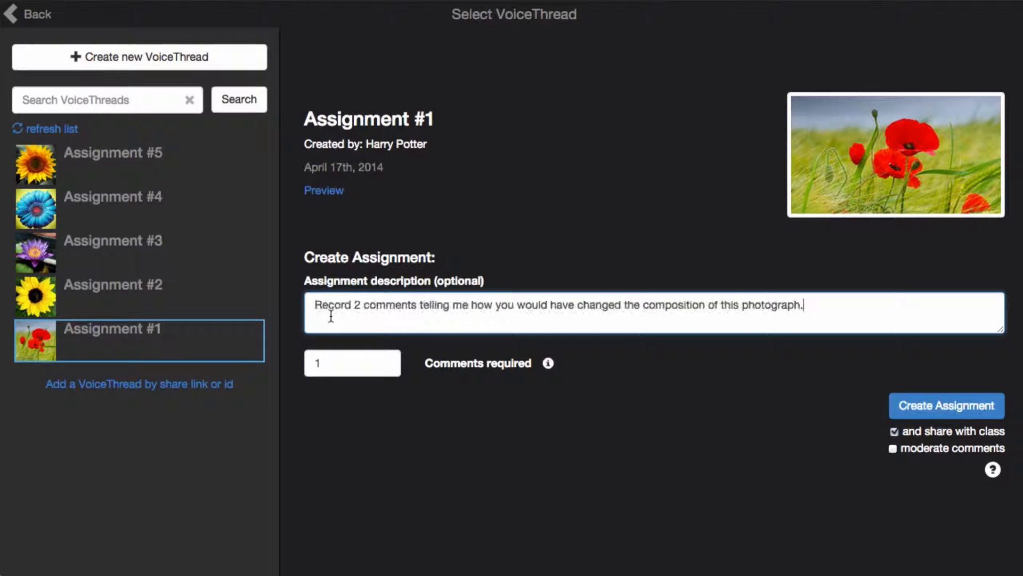
pyautogui.click(386, 360)
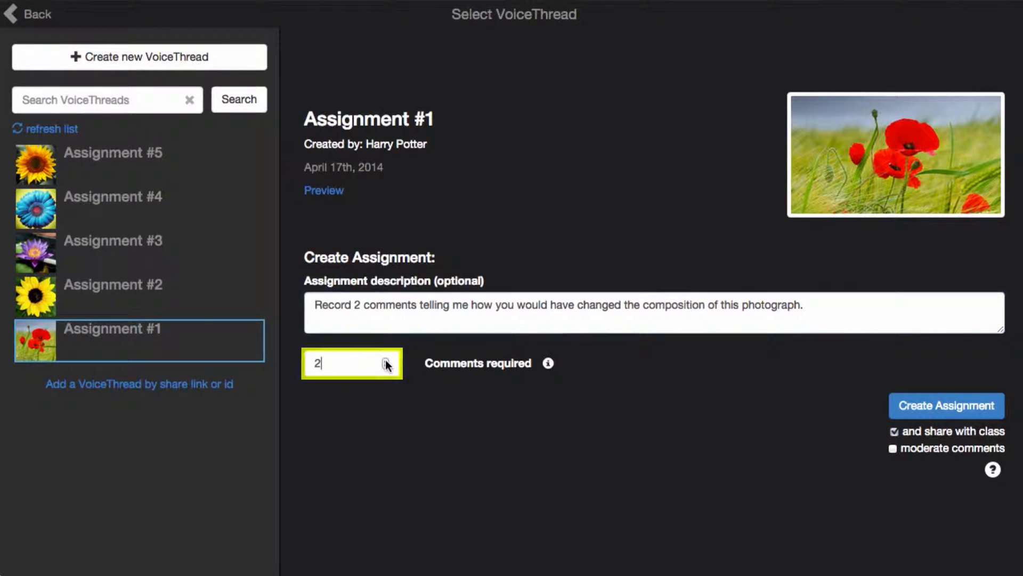
pyautogui.click(396, 406)
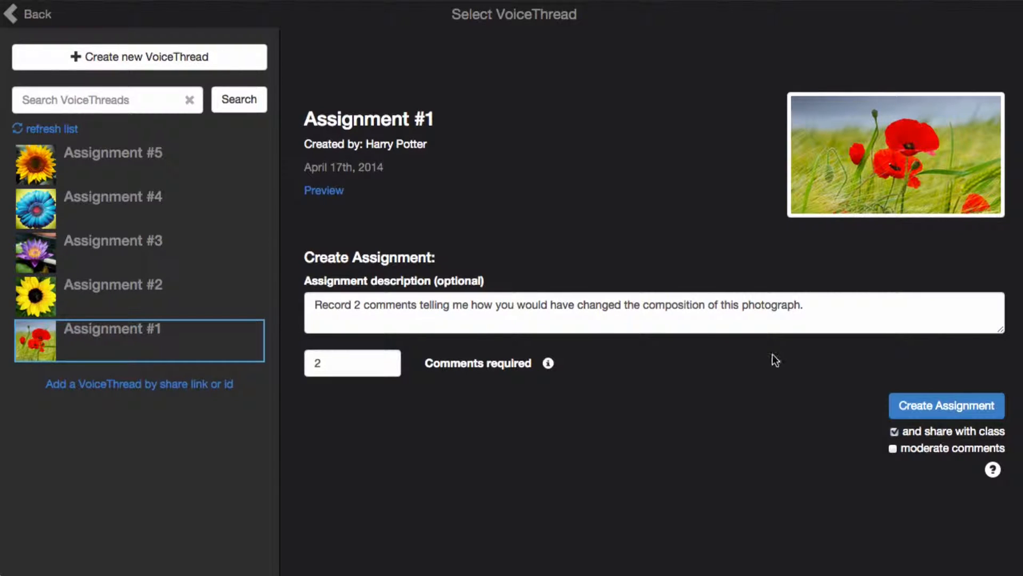
# - Create a new VoiceThread from 486064-sunflower.jpg and title it "Assignment #6"
pyautogui.click(179, 59)
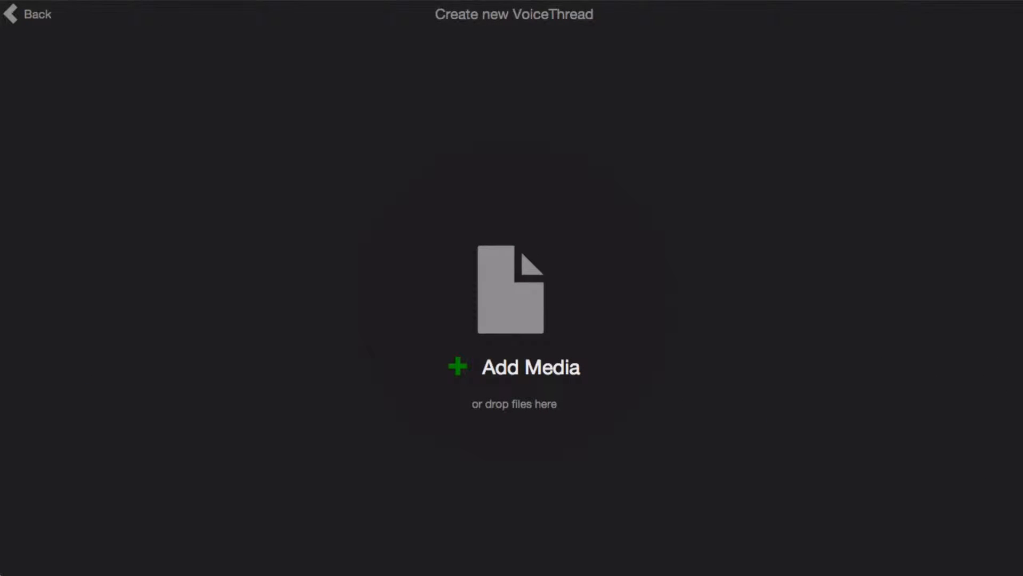
pyautogui.moveTo(1022, 144); pyautogui.dragTo(612, 281)
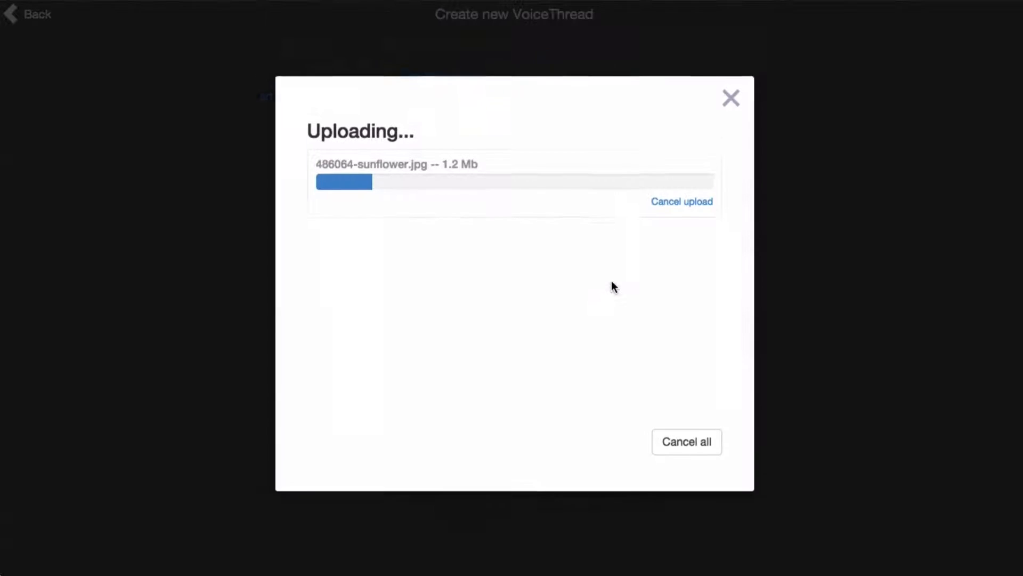
pyautogui.write('Assignment #6')
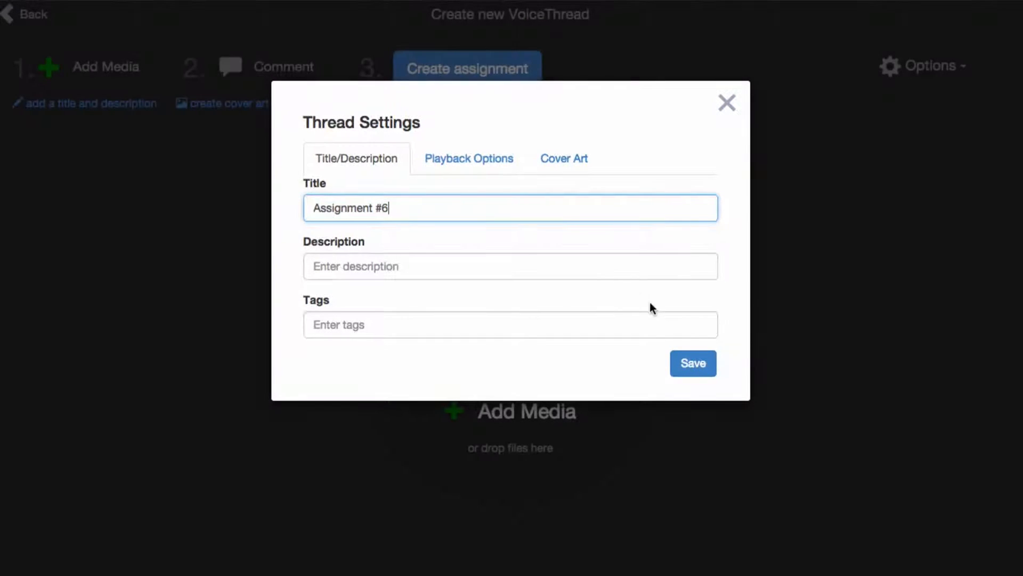
pyautogui.click(693, 364)
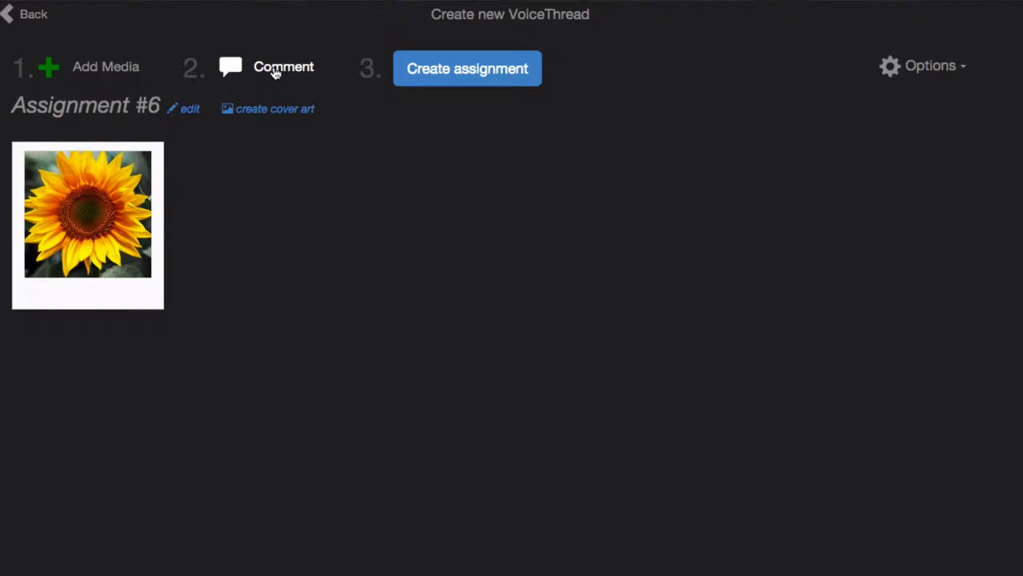
# - Check the commenting options on the Assignment #6 slide and close the player
pyautogui.click(276, 73)
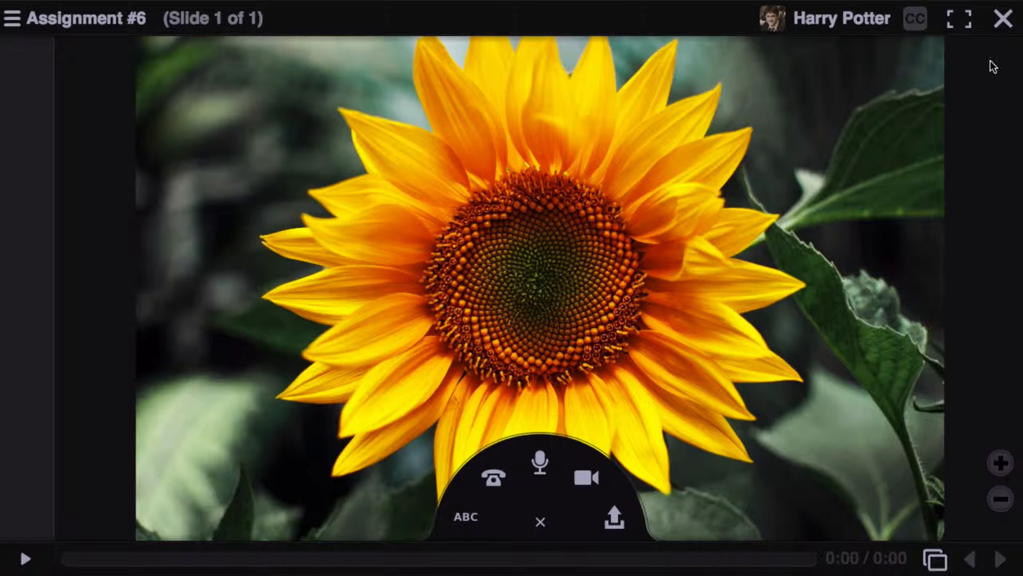
pyautogui.click(1003, 20)
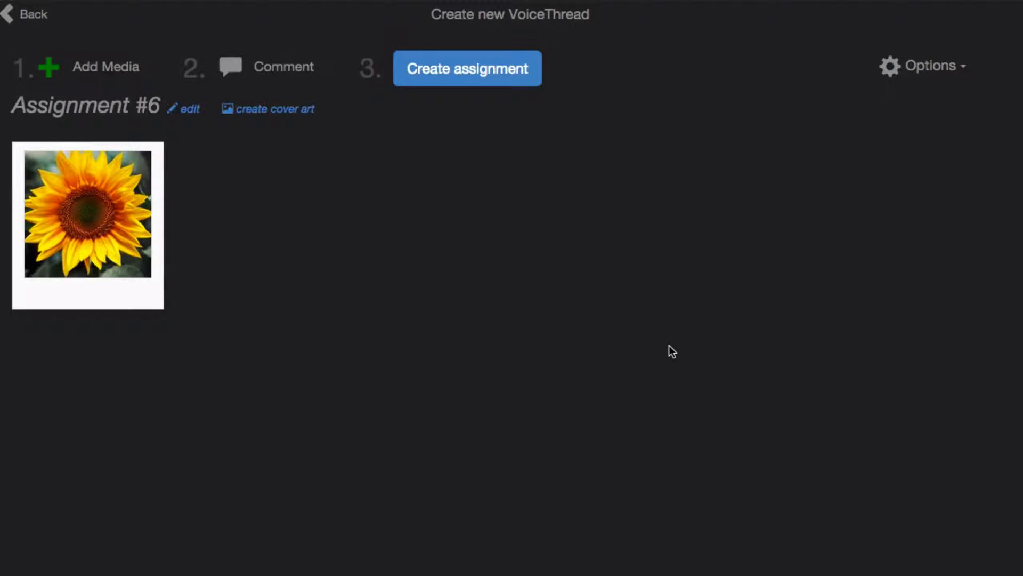
# - Describe Assignment #6 as "Record 2 comments telling me how you would have changed the composition of this photograph." and raise the required comment count
pyautogui.click(446, 81)
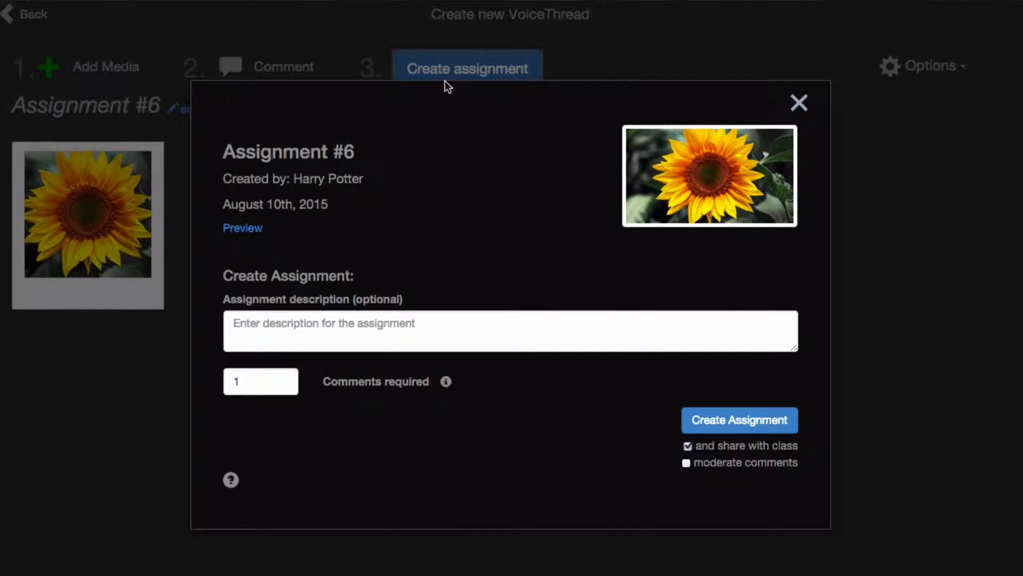
pyautogui.click(396, 333)
pyautogui.write('Record 2 comments telling me how you would have changed the composition of this photograph.')
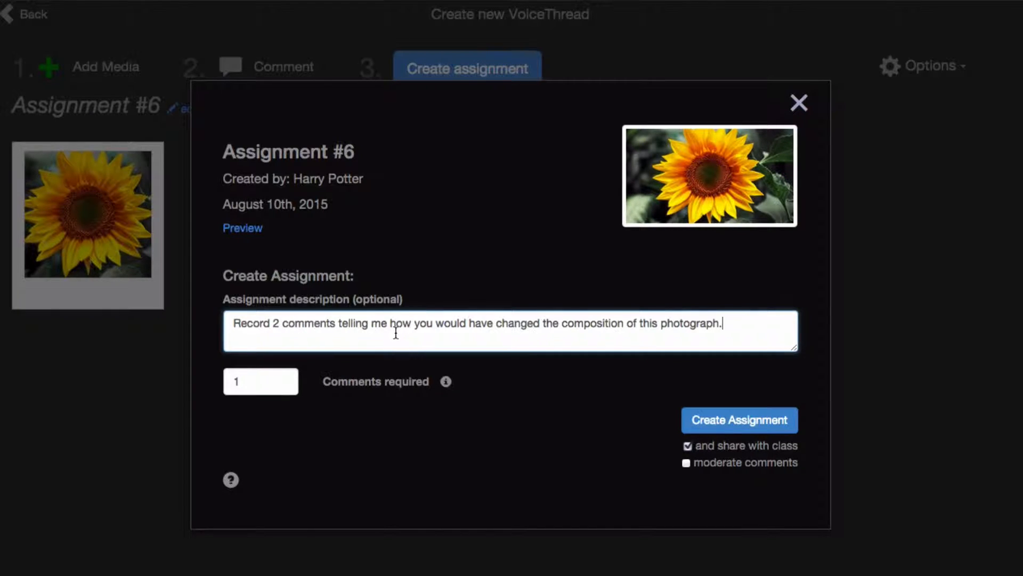
pyautogui.click(283, 380)
pyautogui.click(283, 379)
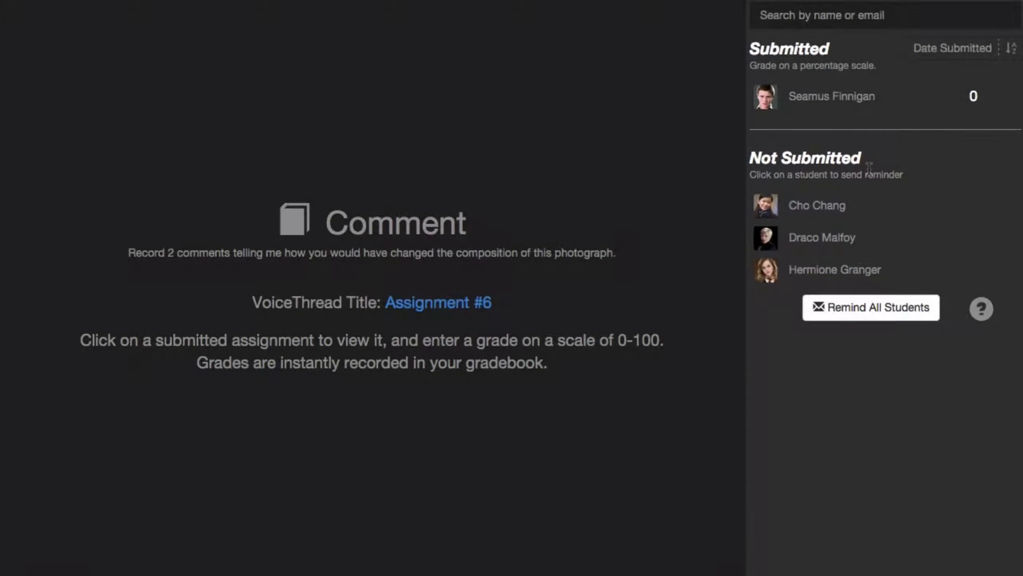
# - View the reminder email for the first student who has not submitted, and close it without sending
pyautogui.moveTo(846, 220)
pyautogui.click(1001, 212)
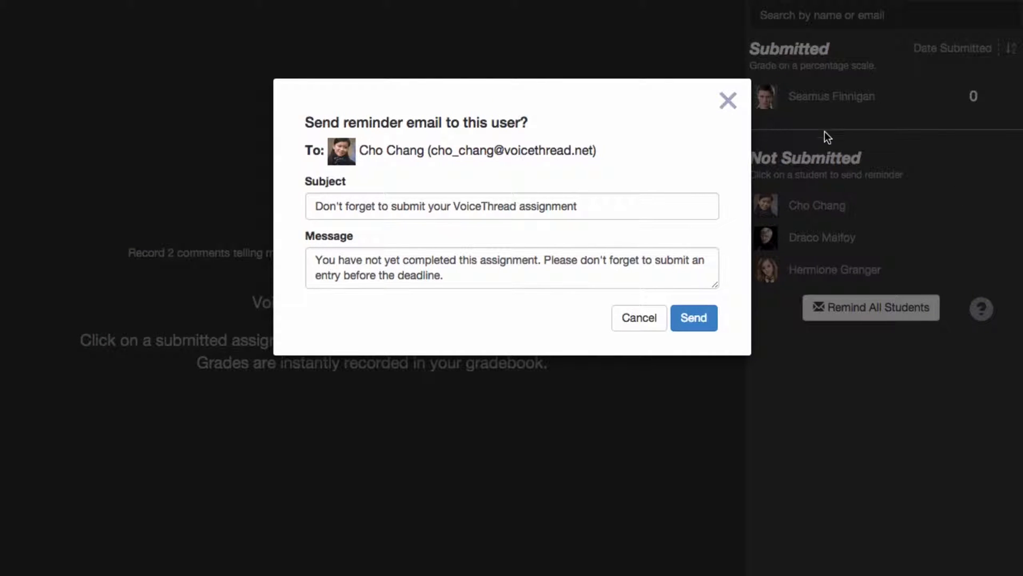
pyautogui.click(727, 101)
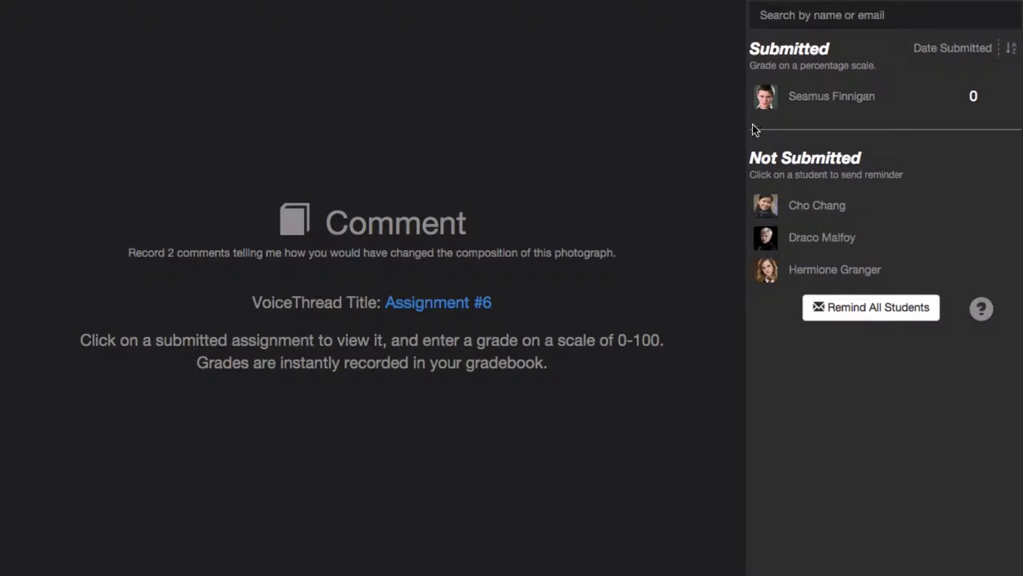
# - Open the submitted student's entry for Assignment #6, play the second comment, and close the comment
pyautogui.click(820, 101)
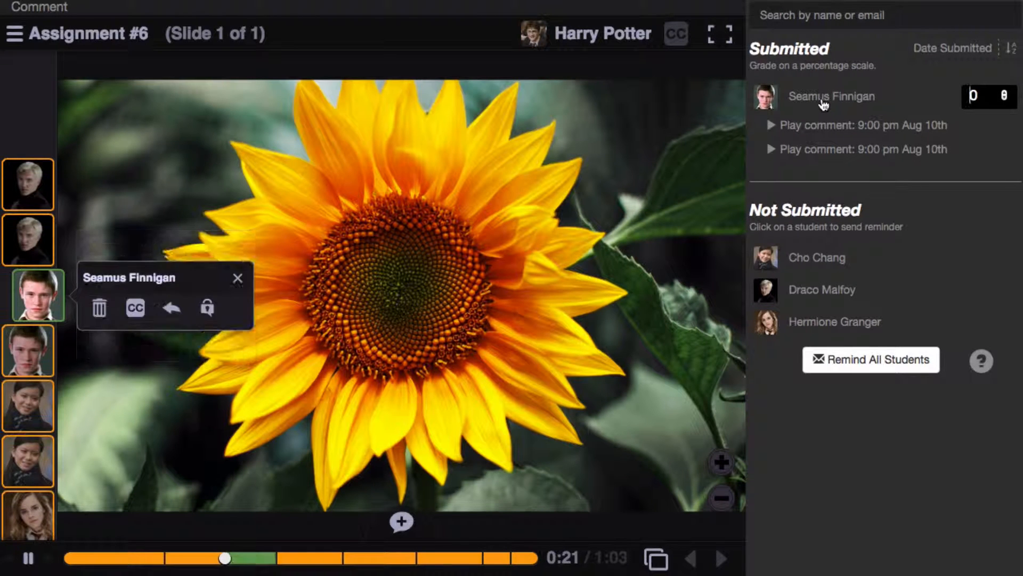
pyautogui.click(814, 154)
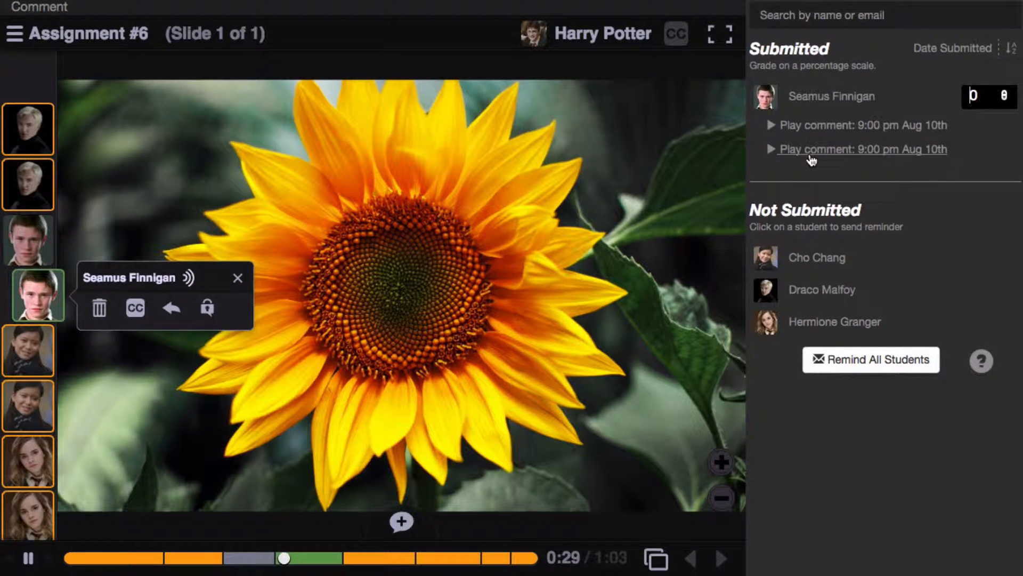
pyautogui.click(238, 278)
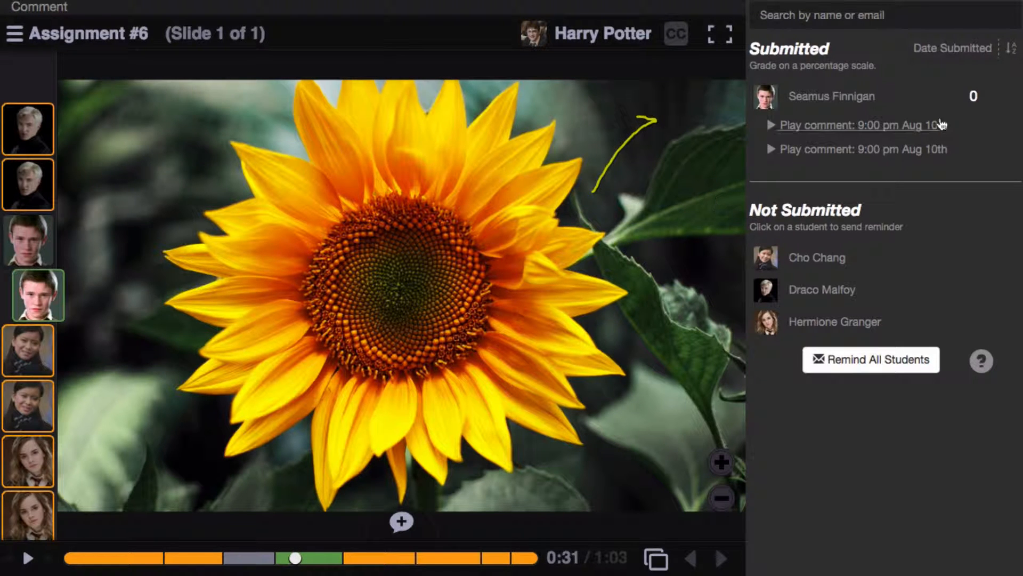
# - Grade the submitted student's Assignment #6 entry 90 and save the grade
pyautogui.click(974, 97)
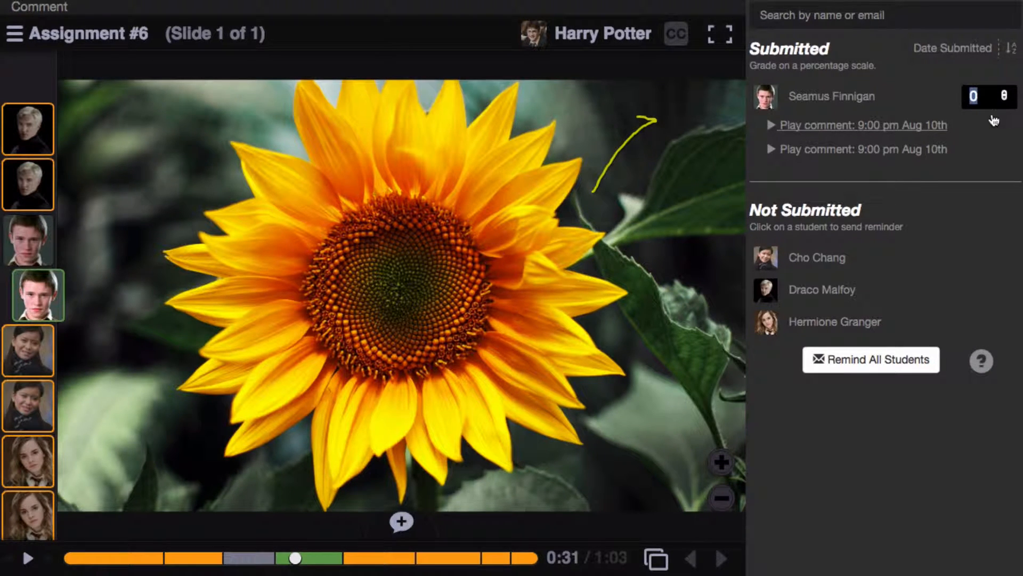
pyautogui.write('90')
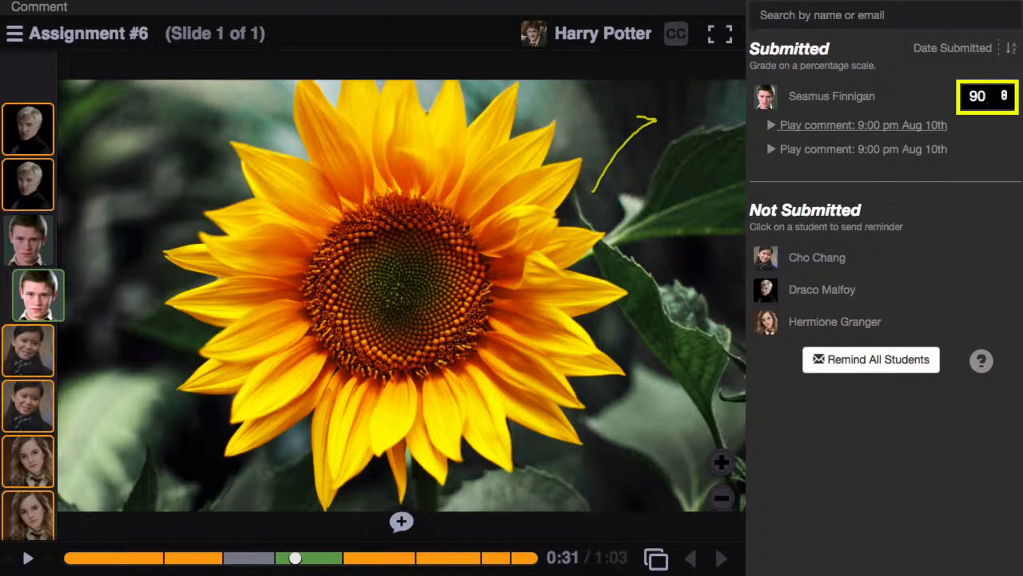
pyautogui.click(976, 120)
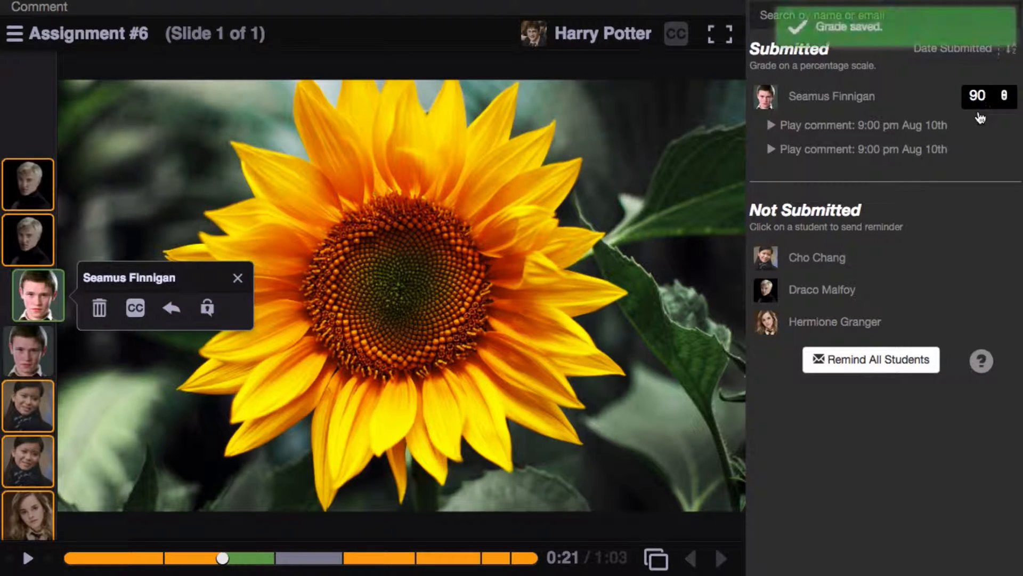